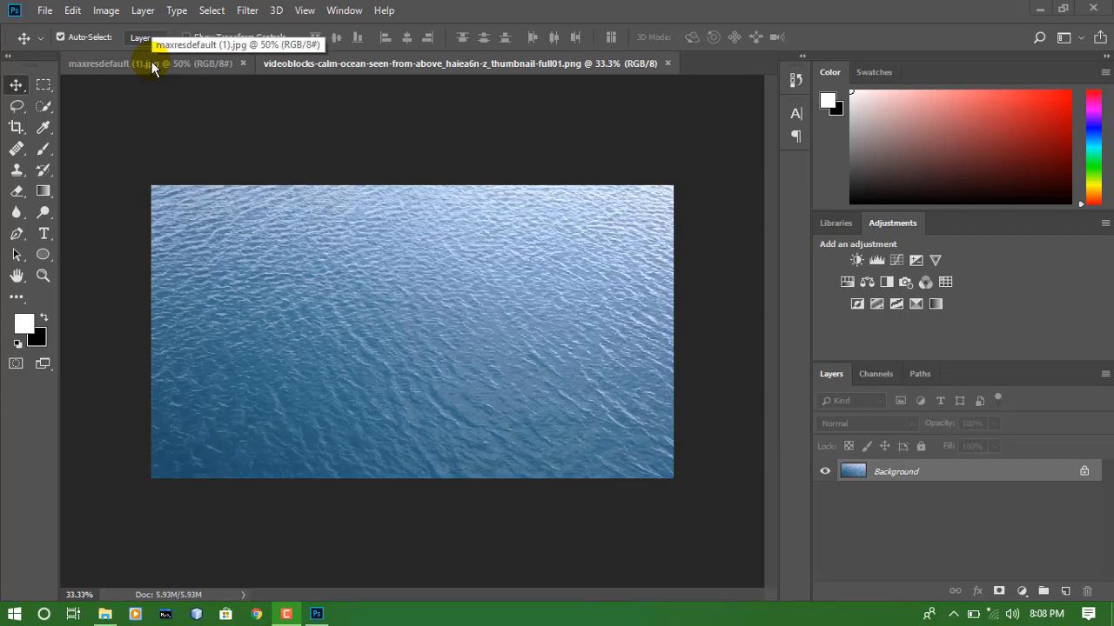
In maxresdefault (1).jpg, select the fox and rabbit, including their clothing and both outstretched arms, with the Quick Selection tool.
{"action": "left_click", "coordinate": [153, 70]}
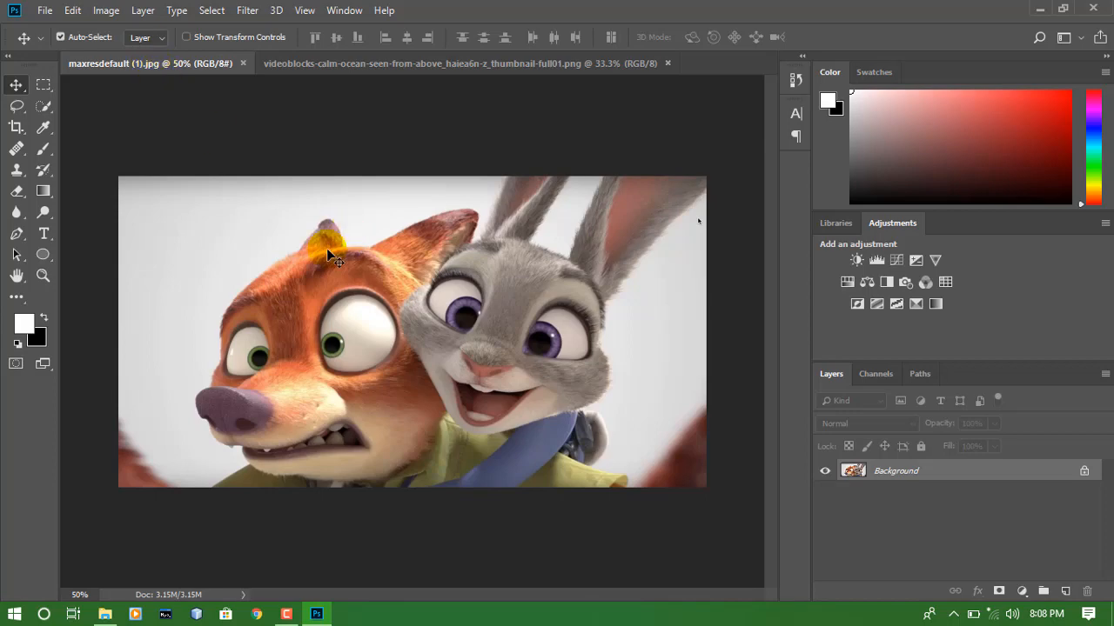
{"action": "key", "text": "w"}
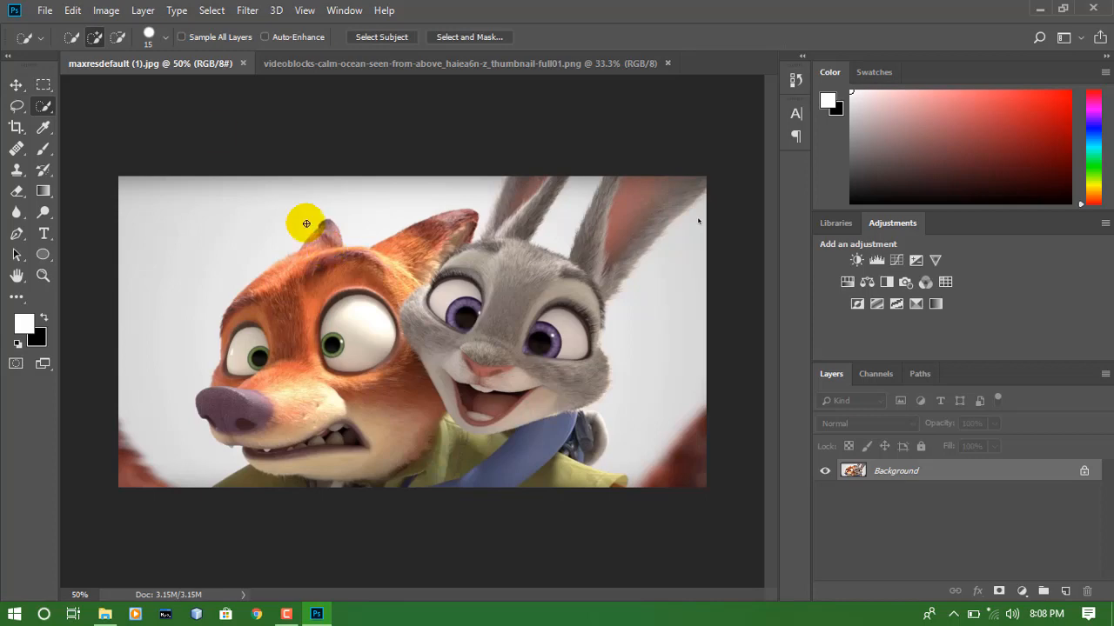
{"action": "left_click", "coordinate": [165, 37]}
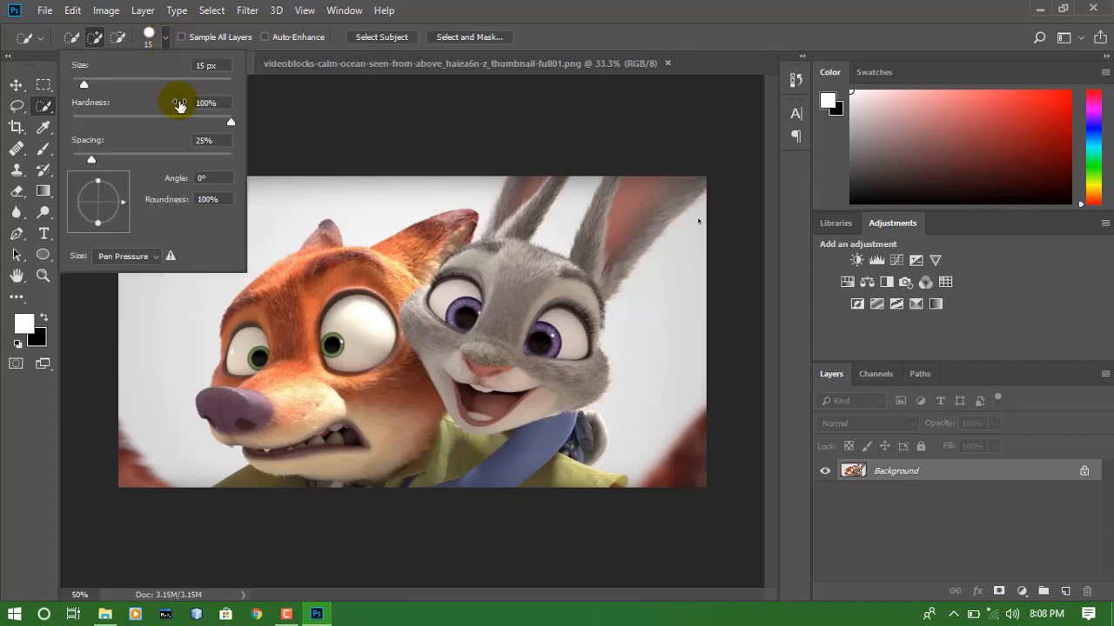
{"action": "left_click", "coordinate": [166, 41]}
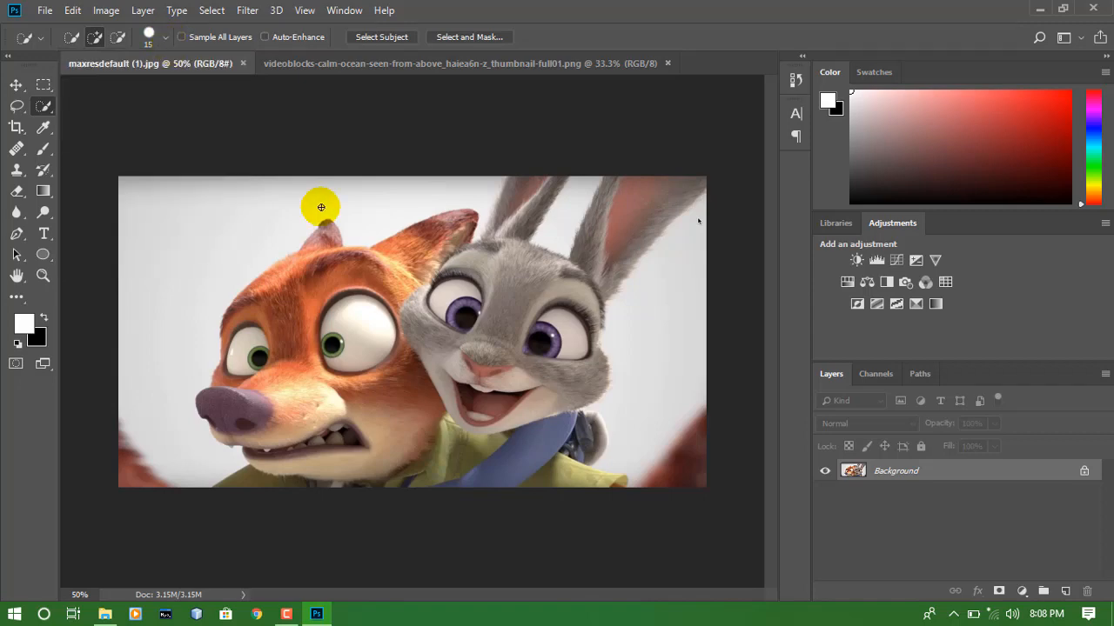
{"action": "scroll", "coordinate": [321, 207], "scroll_direction": "up", "scroll_amount": 1}
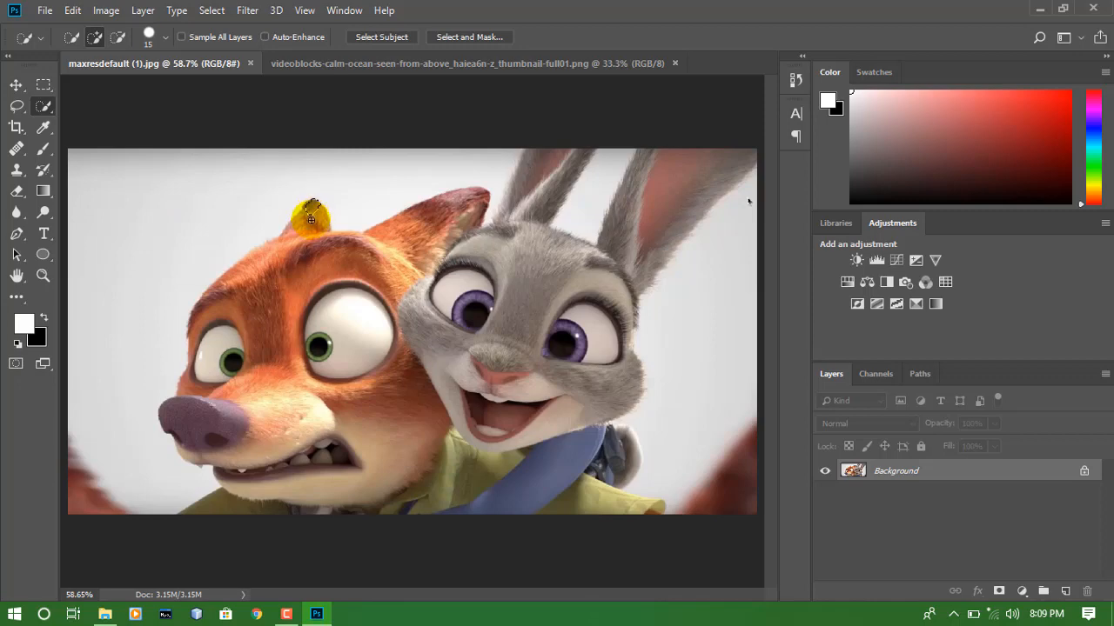
{"action": "mouse_move", "coordinate": [306, 224]}
{"action": "left_mouse_down"}
{"action": "mouse_move", "coordinate": [266, 270]}
{"action": "mouse_move", "coordinate": [256, 263]}
{"action": "mouse_move", "coordinate": [233, 275]}
{"action": "mouse_move", "coordinate": [206, 339]}
{"action": "mouse_move", "coordinate": [202, 409]}
{"action": "mouse_move", "coordinate": [203, 423]}
{"action": "mouse_move", "coordinate": [252, 453]}
{"action": "mouse_move", "coordinate": [322, 467]}
{"action": "mouse_move", "coordinate": [230, 509]}
{"action": "left_mouse_up"}
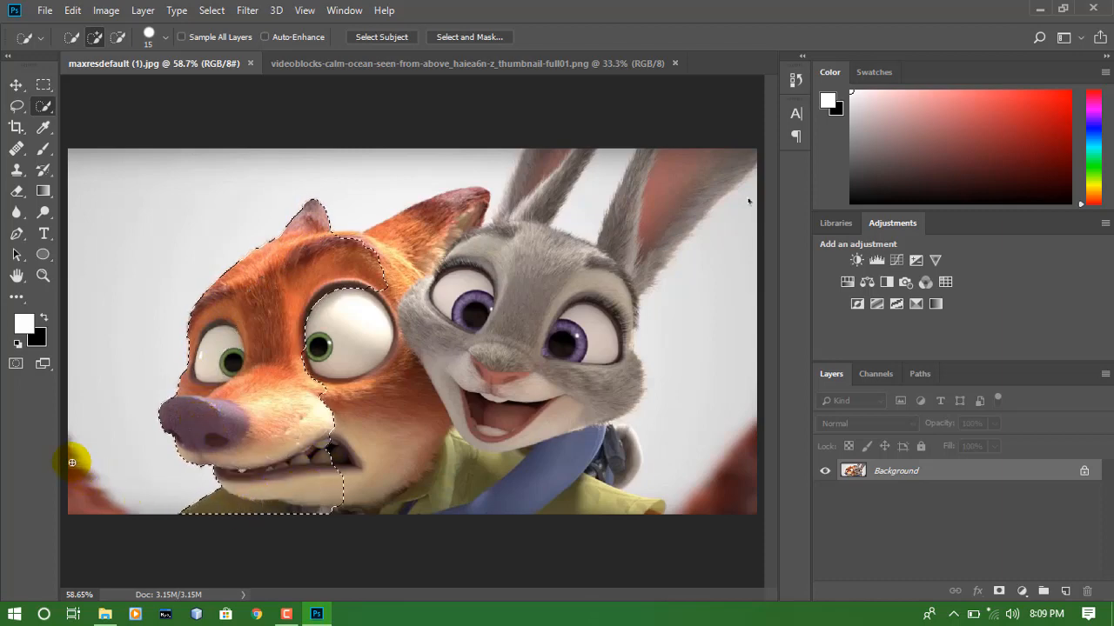
{"action": "left_click_drag", "start_coordinate": [76, 466], "coordinate": [90, 502]}
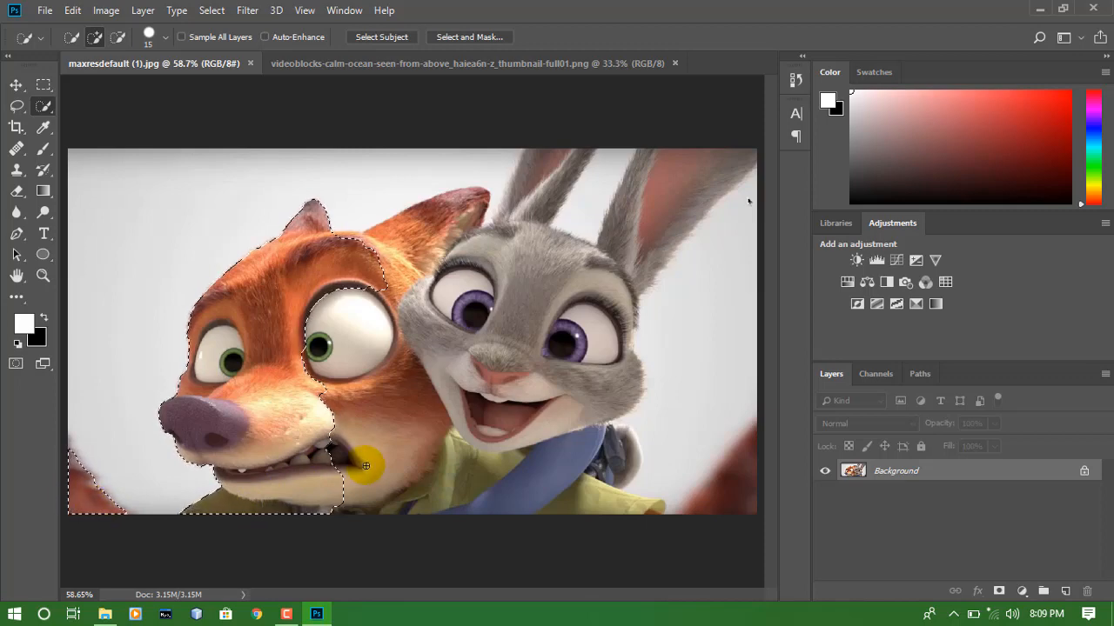
{"action": "left_click_drag", "start_coordinate": [328, 444], "coordinate": [459, 438]}
{"action": "mouse_move", "coordinate": [562, 332]}
{"action": "left_mouse_down"}
{"action": "mouse_move", "coordinate": [522, 293]}
{"action": "mouse_move", "coordinate": [469, 284]}
{"action": "mouse_move", "coordinate": [487, 247]}
{"action": "mouse_move", "coordinate": [511, 251]}
{"action": "mouse_move", "coordinate": [514, 220]}
{"action": "mouse_move", "coordinate": [552, 179]}
{"action": "mouse_move", "coordinate": [533, 155]}
{"action": "mouse_move", "coordinate": [504, 186]}
{"action": "mouse_move", "coordinate": [505, 208]}
{"action": "mouse_move", "coordinate": [604, 199]}
{"action": "mouse_move", "coordinate": [614, 259]}
{"action": "mouse_move", "coordinate": [641, 231]}
{"action": "mouse_move", "coordinate": [645, 201]}
{"action": "mouse_move", "coordinate": [604, 150]}
{"action": "mouse_move", "coordinate": [597, 189]}
{"action": "left_mouse_up"}
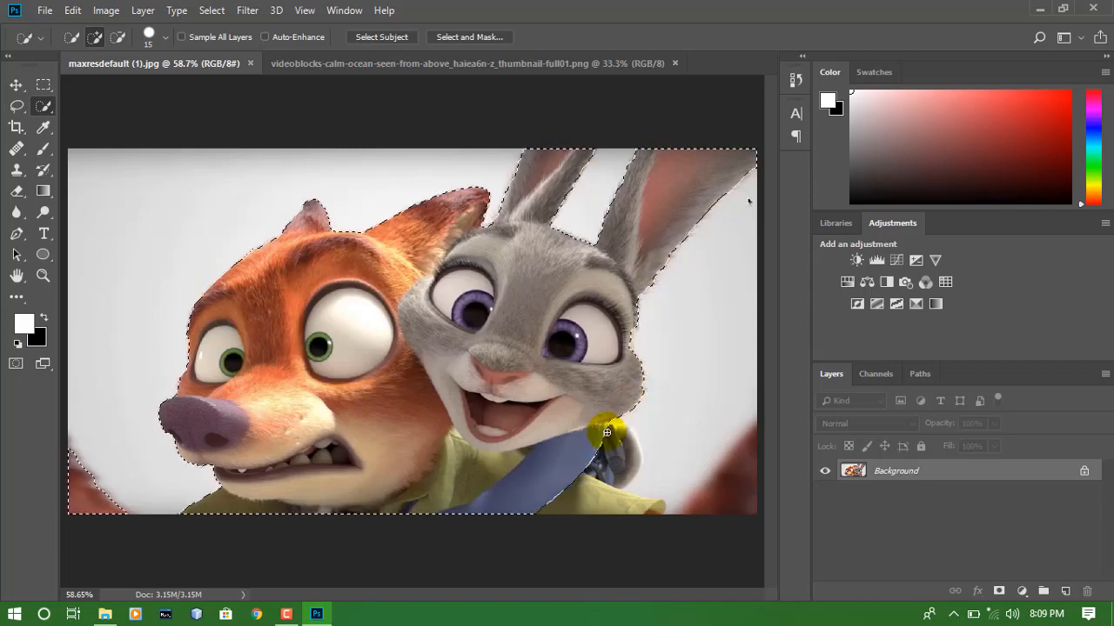
{"action": "mouse_move", "coordinate": [606, 433]}
{"action": "left_mouse_down"}
{"action": "mouse_move", "coordinate": [612, 493]}
{"action": "mouse_move", "coordinate": [583, 488]}
{"action": "mouse_move", "coordinate": [611, 511]}
{"action": "mouse_move", "coordinate": [683, 513]}
{"action": "mouse_move", "coordinate": [733, 485]}
{"action": "left_mouse_up"}
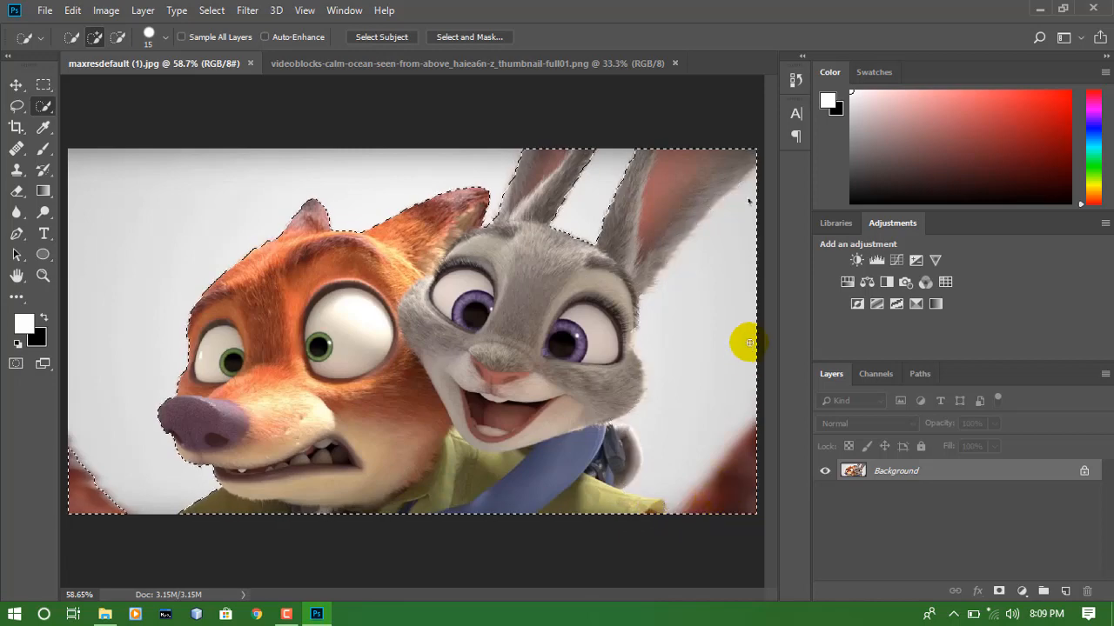
Subtract the grey background beside the rabbit from the selection and turn the selection into a layer mask.
{"action": "mouse_move", "coordinate": [749, 344]}
{"action": "left_mouse_down", "text": "alt"}
{"action": "mouse_move", "coordinate": [714, 373]}
{"action": "mouse_move", "coordinate": [685, 349]}
{"action": "left_mouse_up", "text": "alt"}
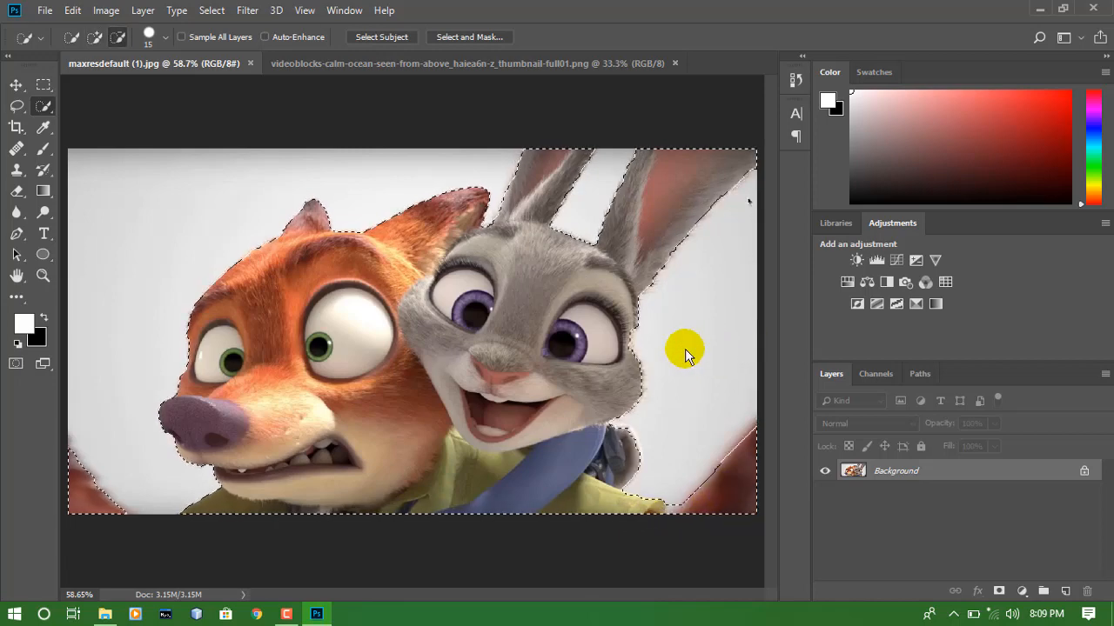
{"action": "left_click", "coordinate": [669, 504], "text": "alt"}
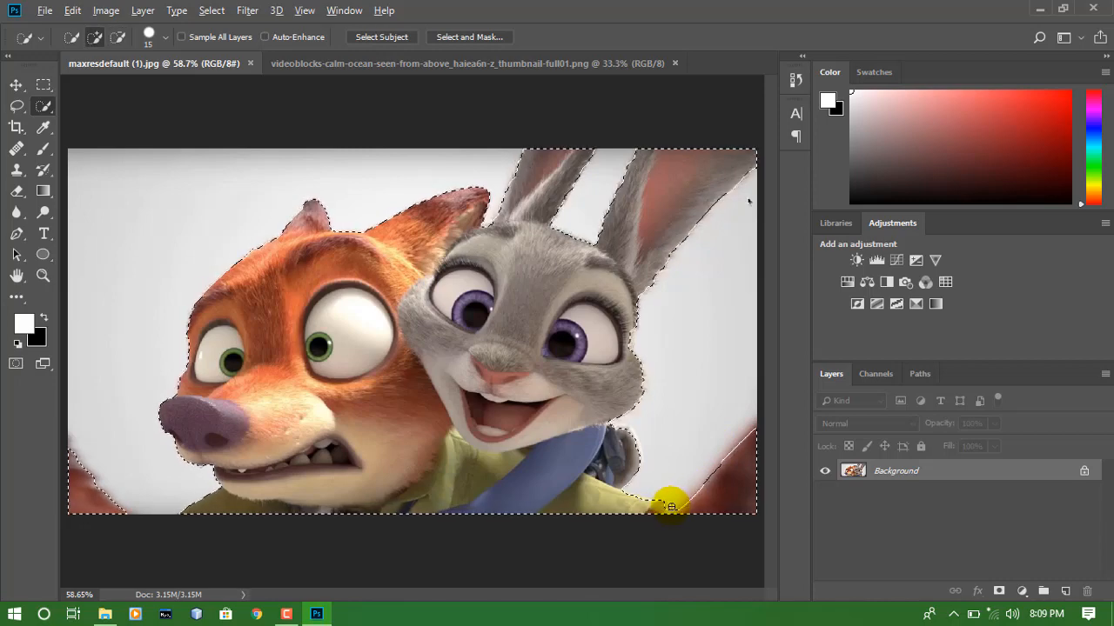
{"action": "left_click", "coordinate": [670, 514], "text": "alt"}
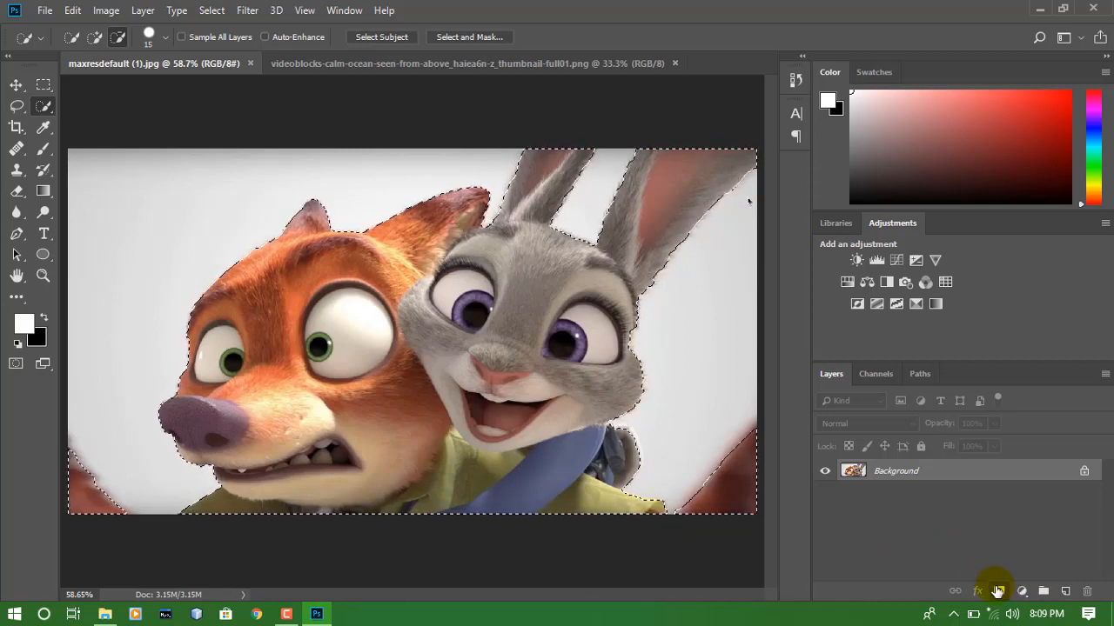
{"action": "left_click", "coordinate": [998, 592]}
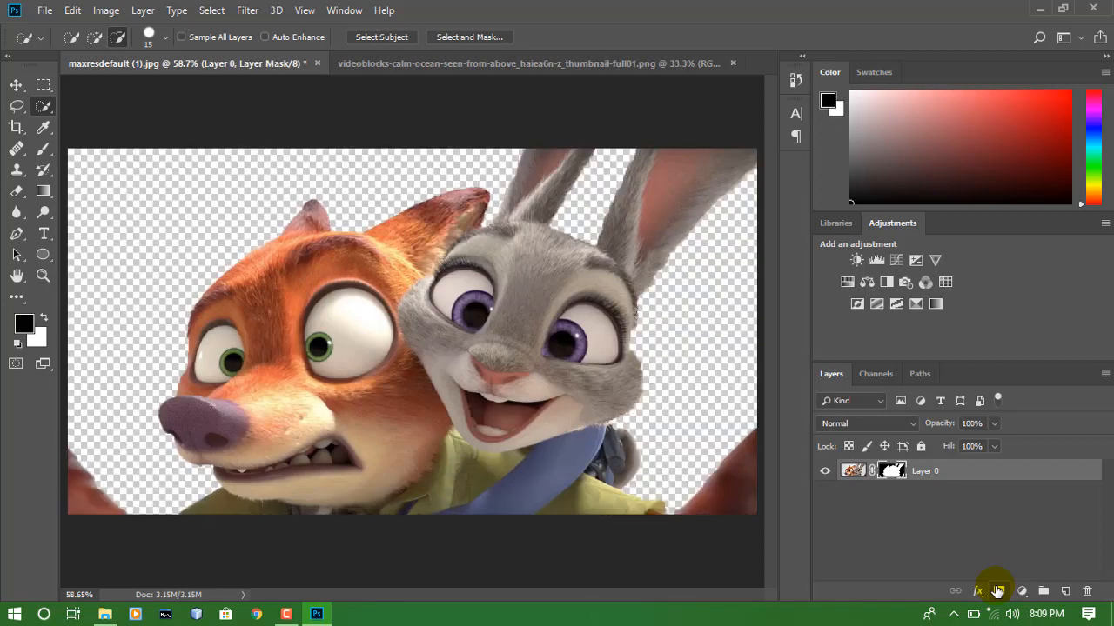
In Select and Mask, set the layer mask's edge detection radius to 1 px and brush over the characters' fur edges to refine them.
{"action": "right_click", "coordinate": [892, 475]}
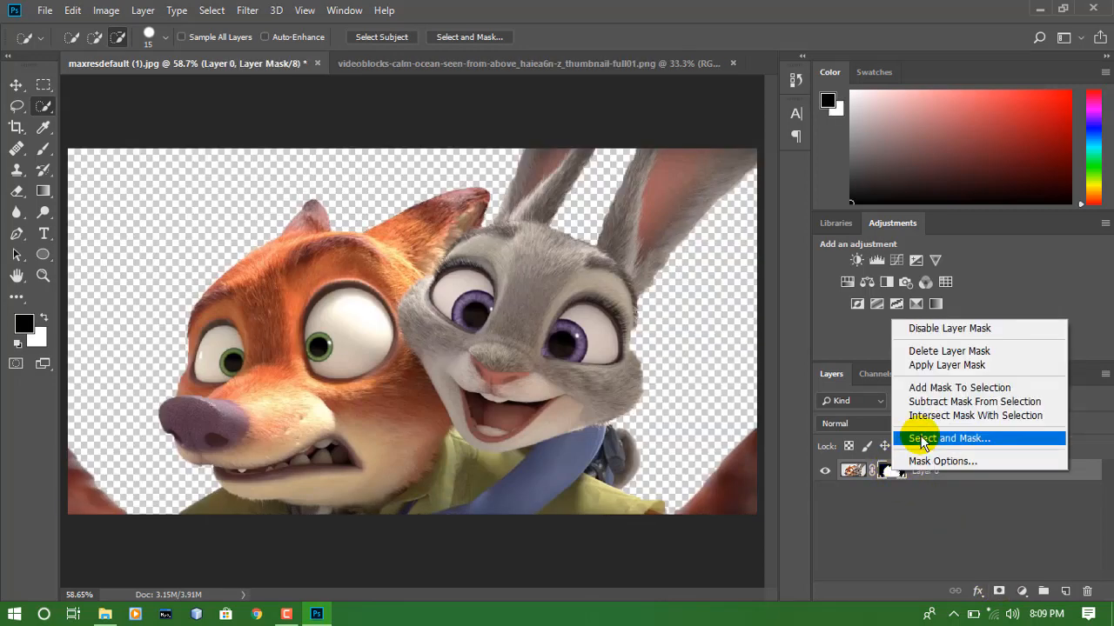
{"action": "left_click", "coordinate": [922, 439]}
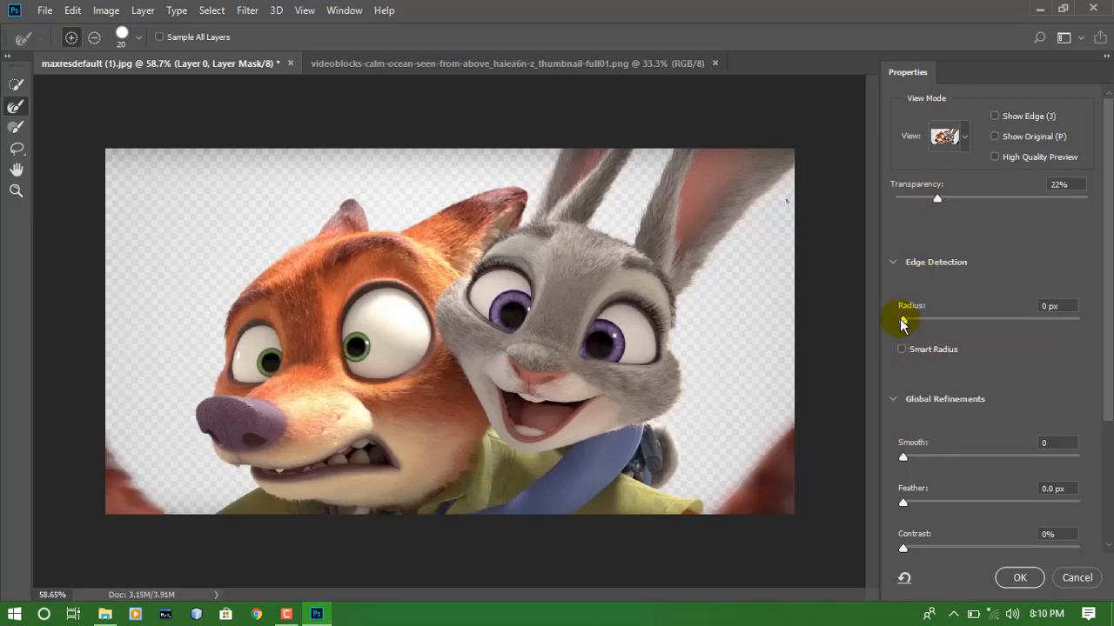
{"action": "left_click_drag", "start_coordinate": [903, 325], "coordinate": [911, 331]}
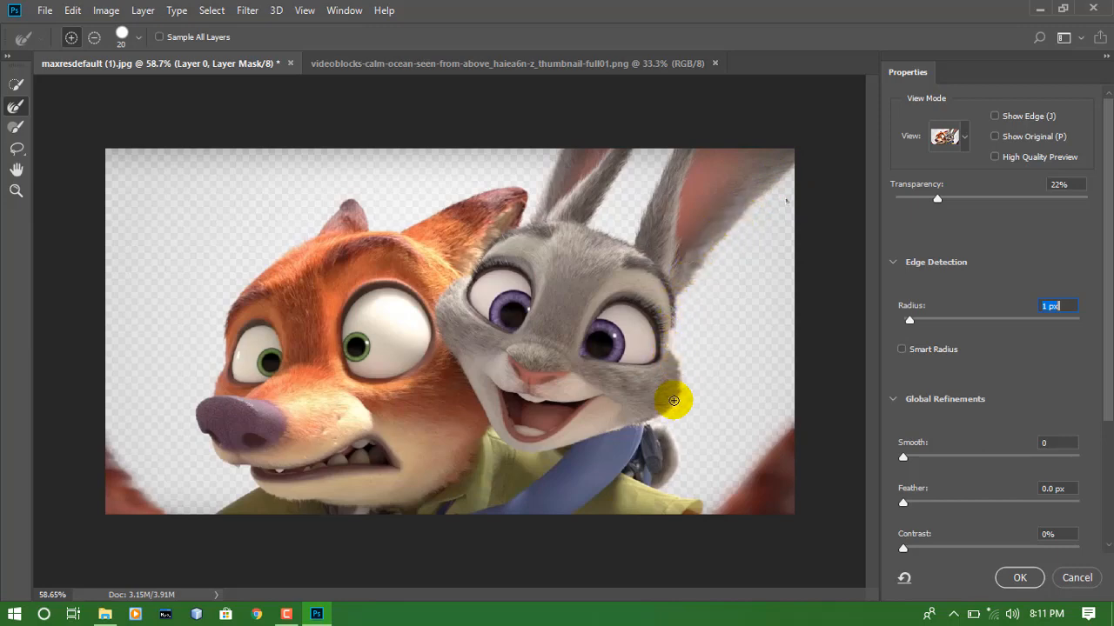
{"action": "left_click", "coordinate": [645, 422]}
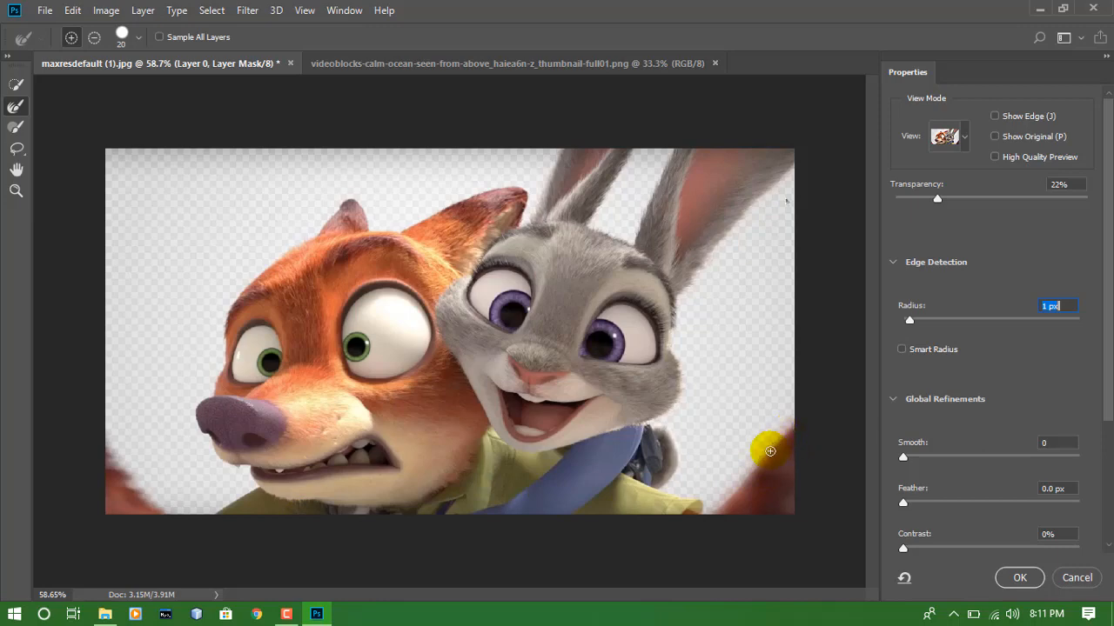
{"action": "left_click_drag", "start_coordinate": [748, 473], "coordinate": [713, 509]}
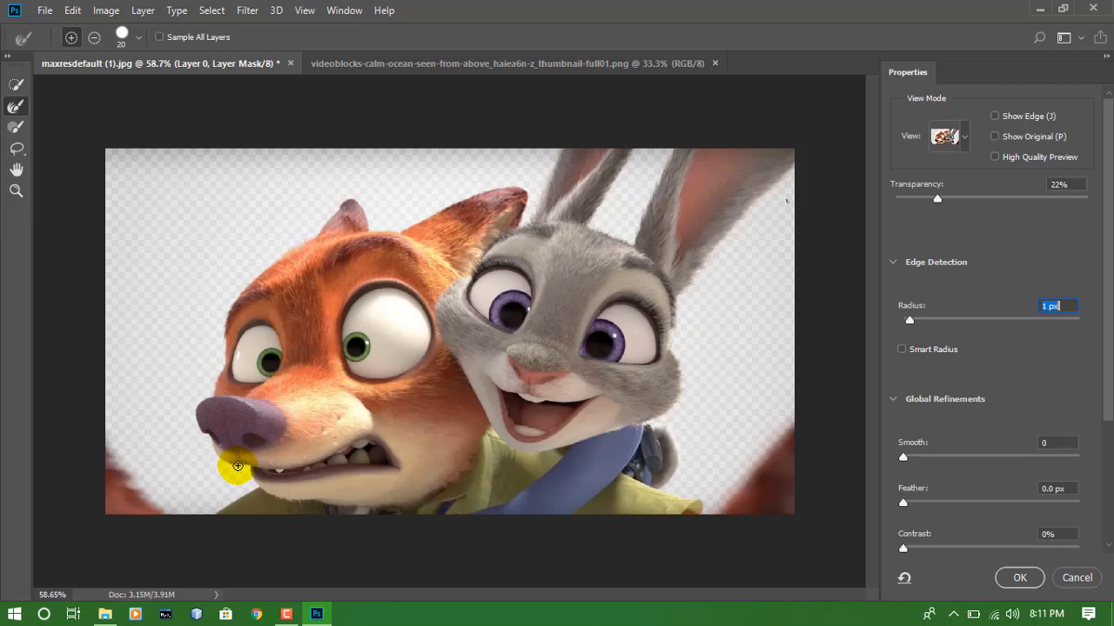
{"action": "left_click", "coordinate": [457, 426]}
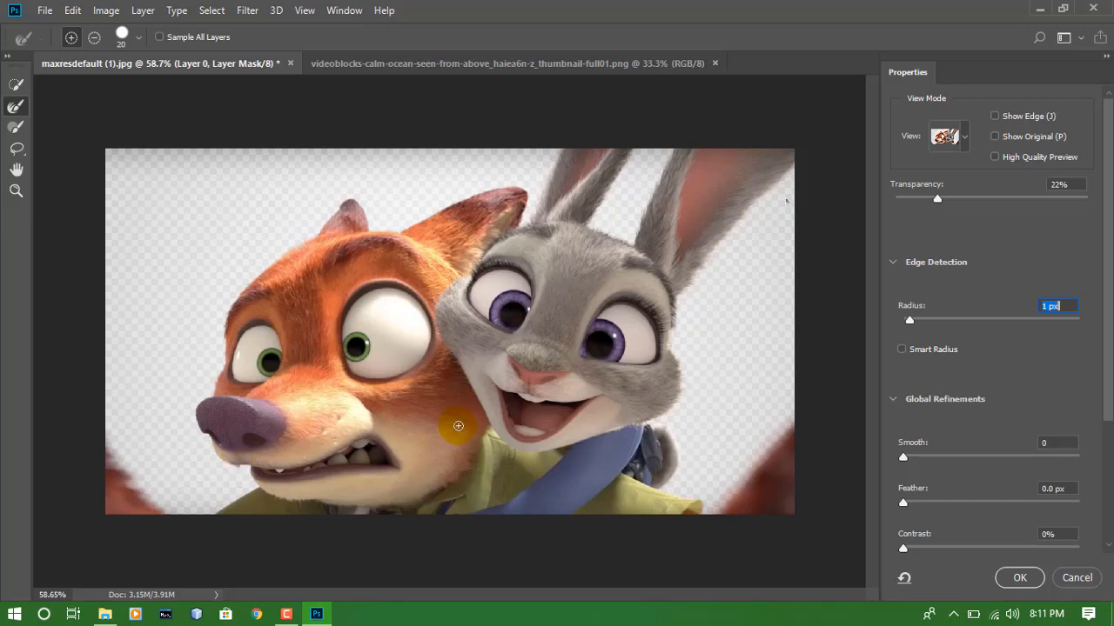
Set the mask's Smooth refinement to 18 and apply the Select and Mask changes.
{"action": "scroll", "coordinate": [1106, 319], "scroll_direction": "down", "scroll_amount": 2}
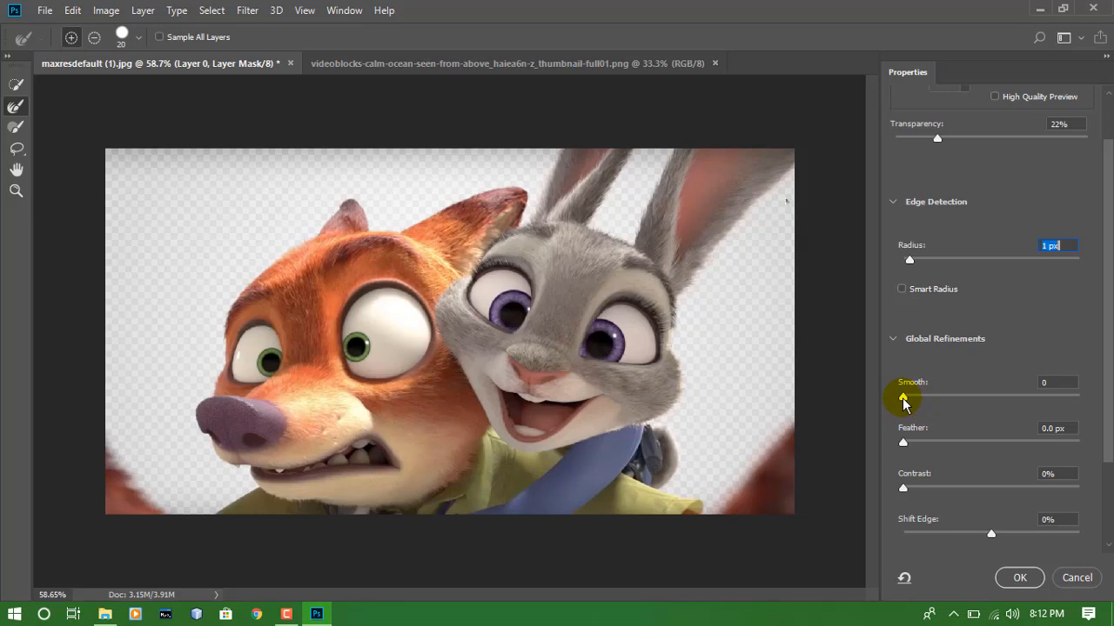
{"action": "left_click_drag", "start_coordinate": [903, 398], "coordinate": [934, 400]}
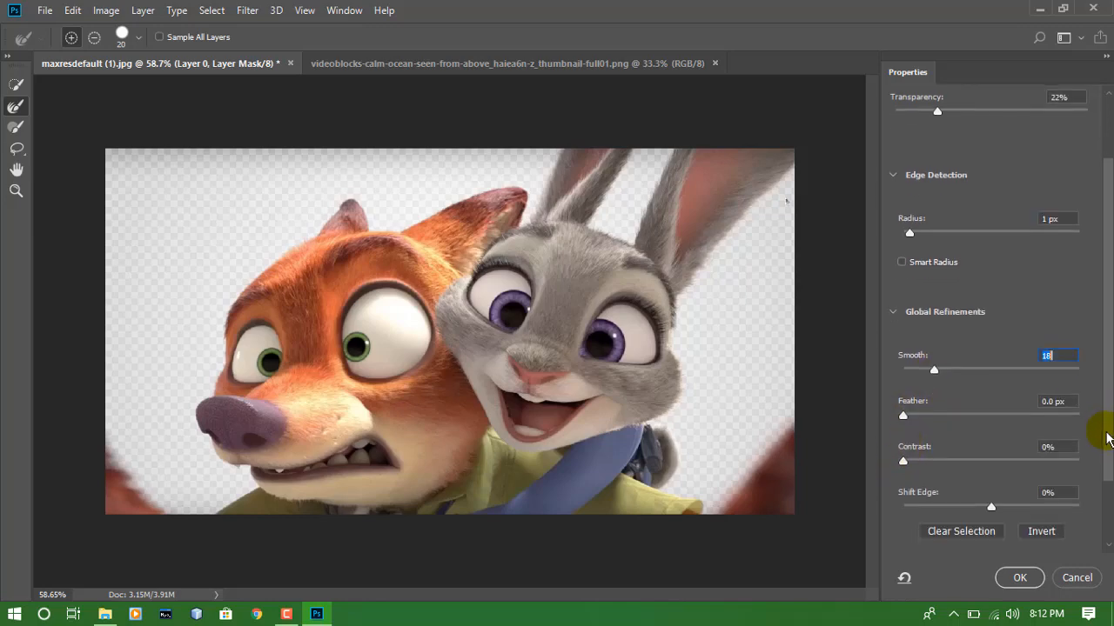
{"action": "scroll", "coordinate": [1107, 437], "scroll_direction": "down", "scroll_amount": 1}
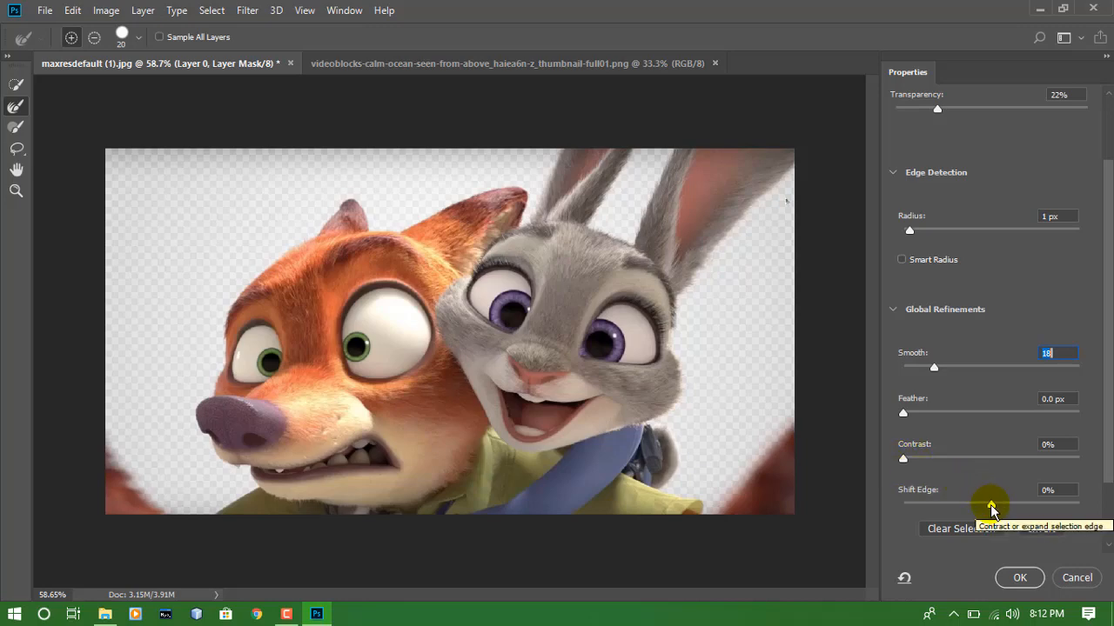
{"action": "left_click", "coordinate": [1020, 578]}
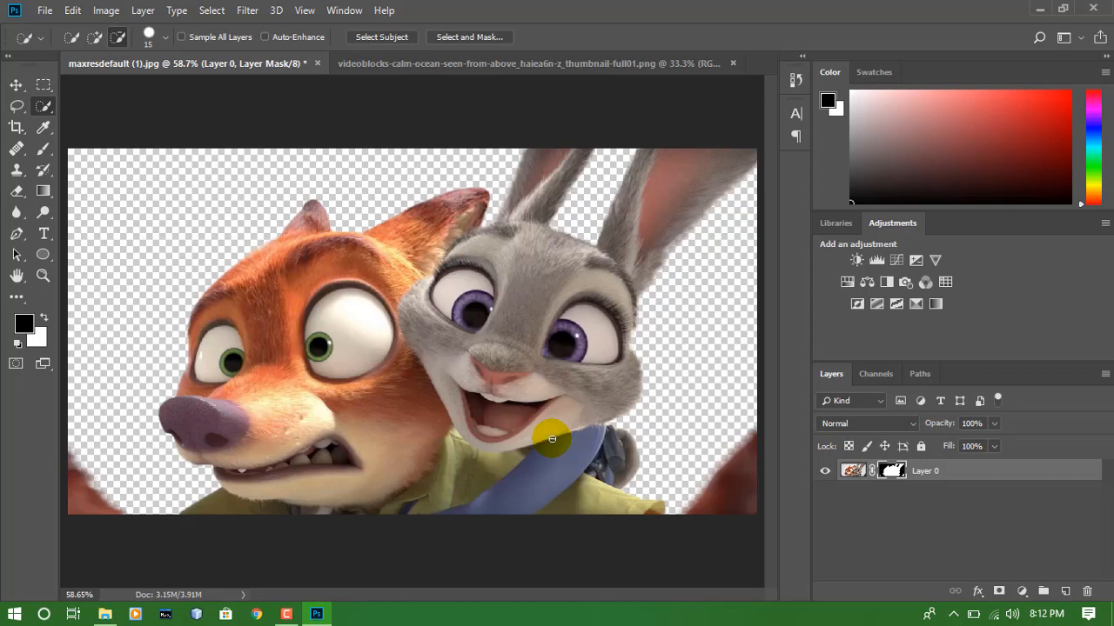
Move the masked characters into the ocean image and stretch them to about 133% width and 141% height so they fill the canvas.
{"action": "key", "text": "v"}
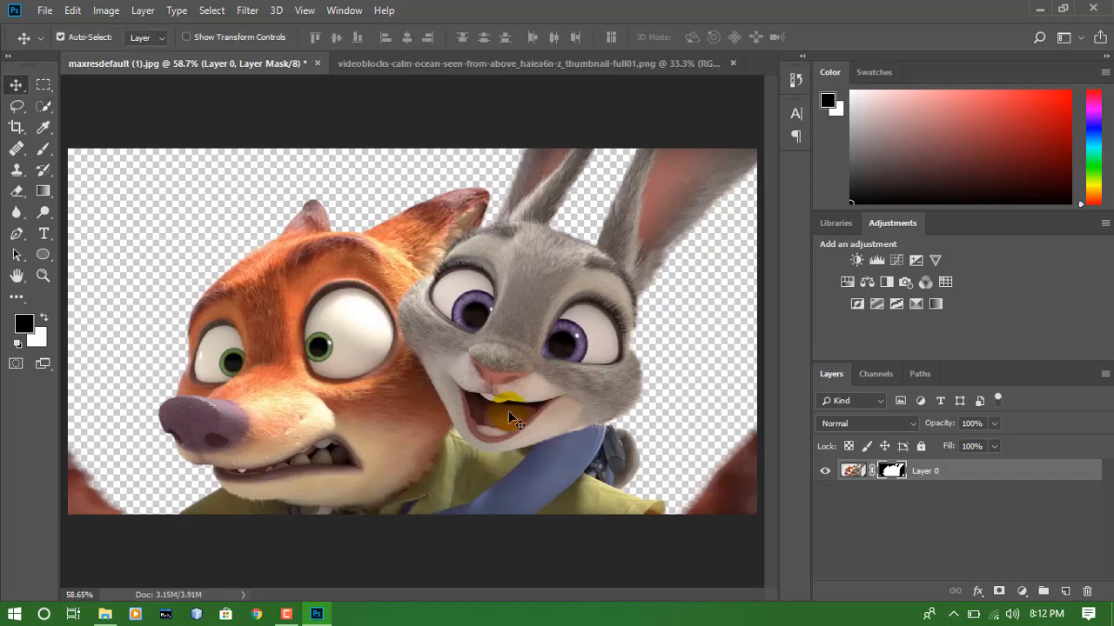
{"action": "left_click_drag", "start_coordinate": [502, 247], "coordinate": [440, 376]}
{"action": "key", "text": "ctrl+t"}
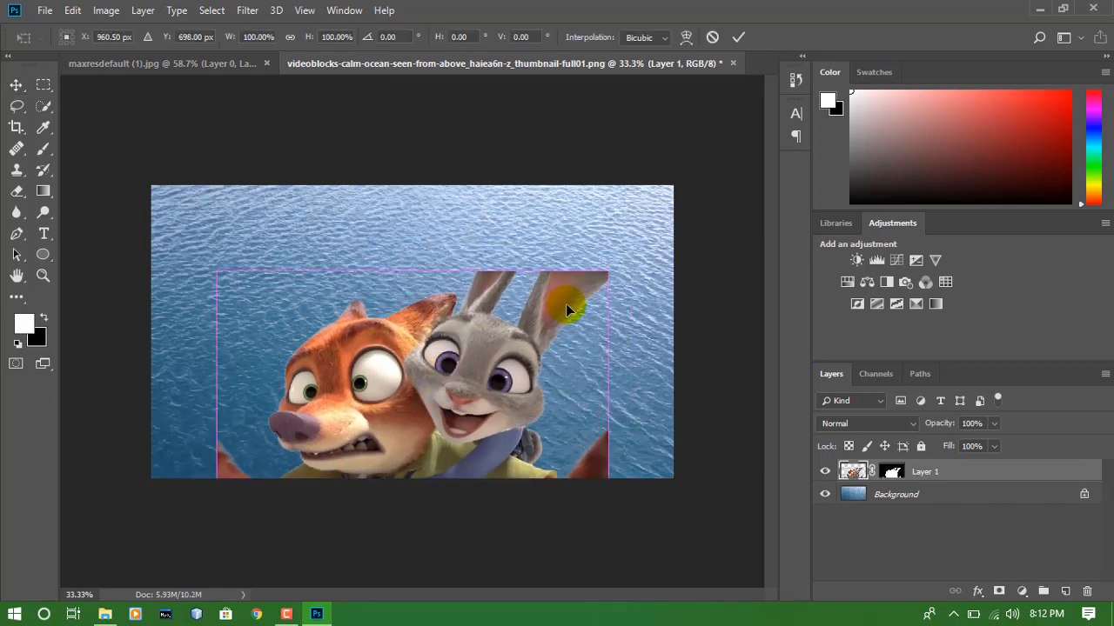
{"action": "left_click_drag", "start_coordinate": [609, 272], "coordinate": [627, 188]}
{"action": "left_click_drag", "start_coordinate": [624, 478], "coordinate": [675, 480]}
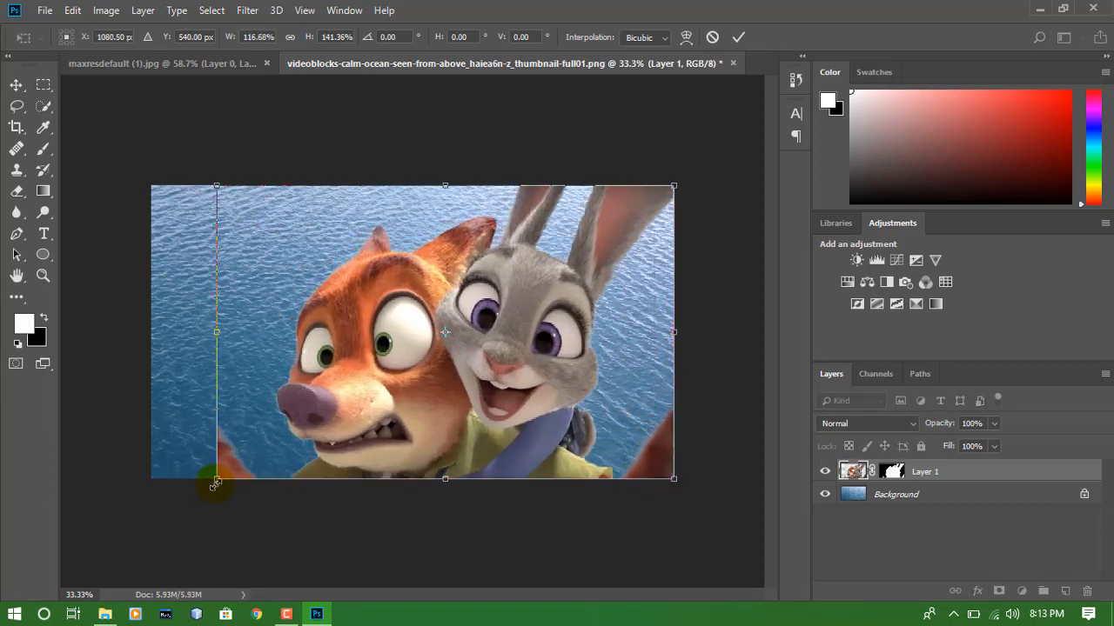
{"action": "left_click_drag", "start_coordinate": [216, 481], "coordinate": [152, 479]}
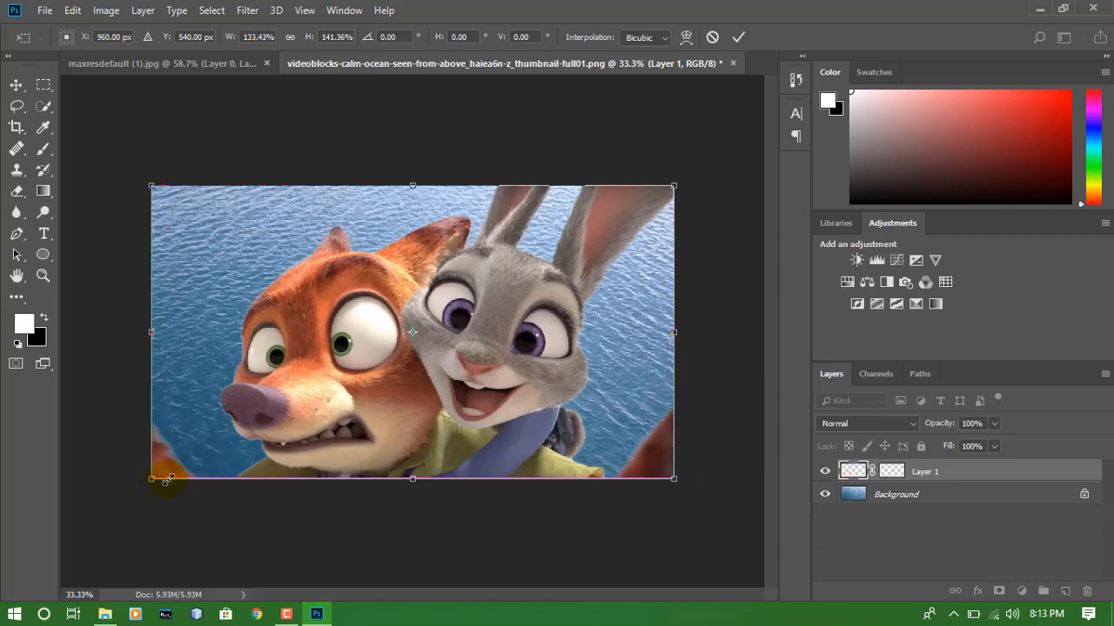
{"action": "double_click", "coordinate": [216, 462]}
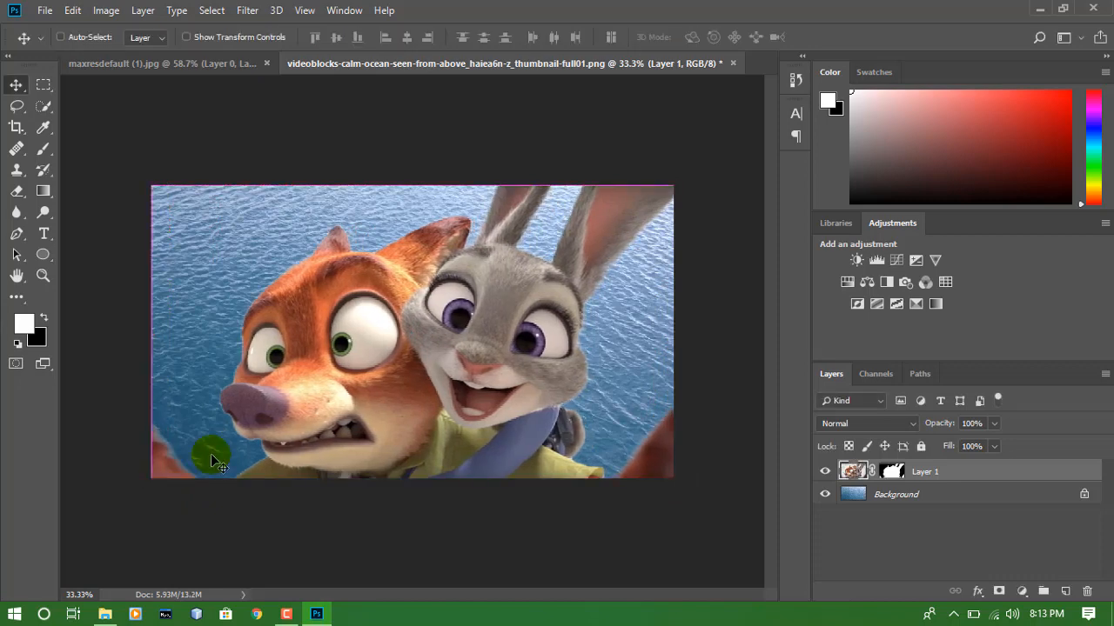
{"action": "scroll", "coordinate": [216, 463], "scroll_direction": "up", "scroll_amount": 2}
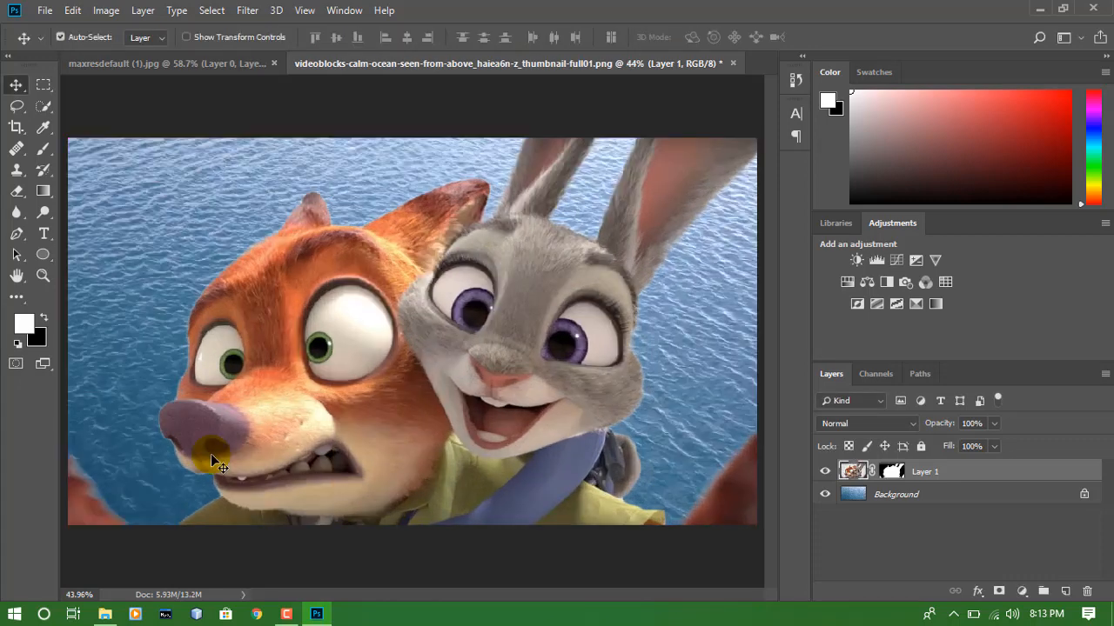